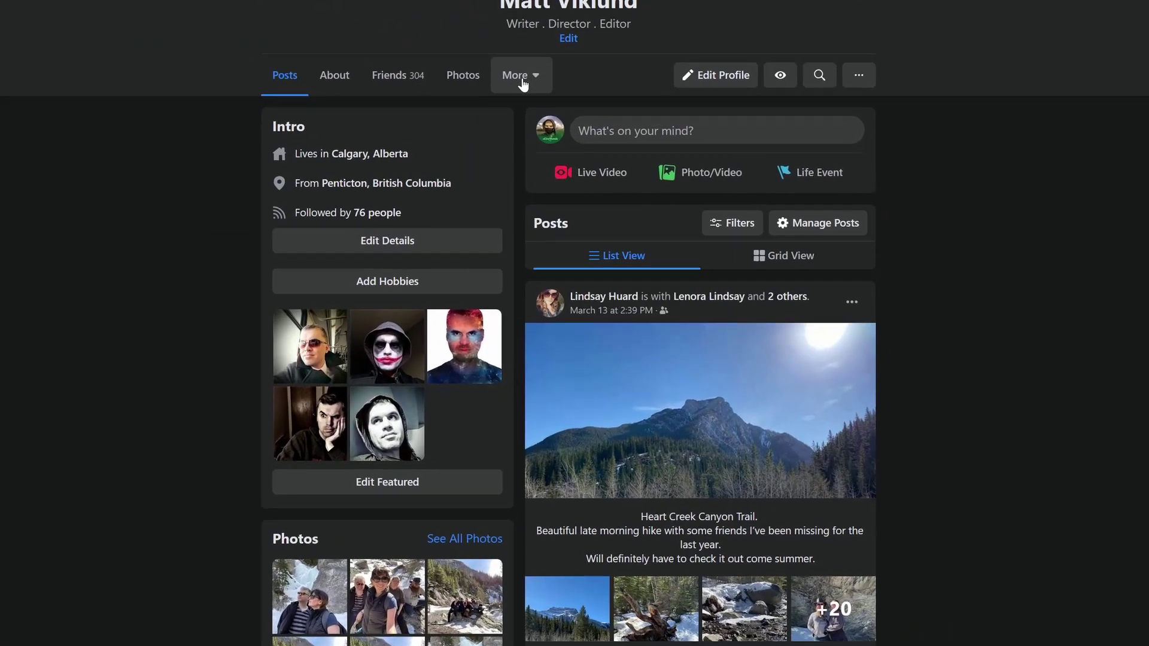
click(522, 79)
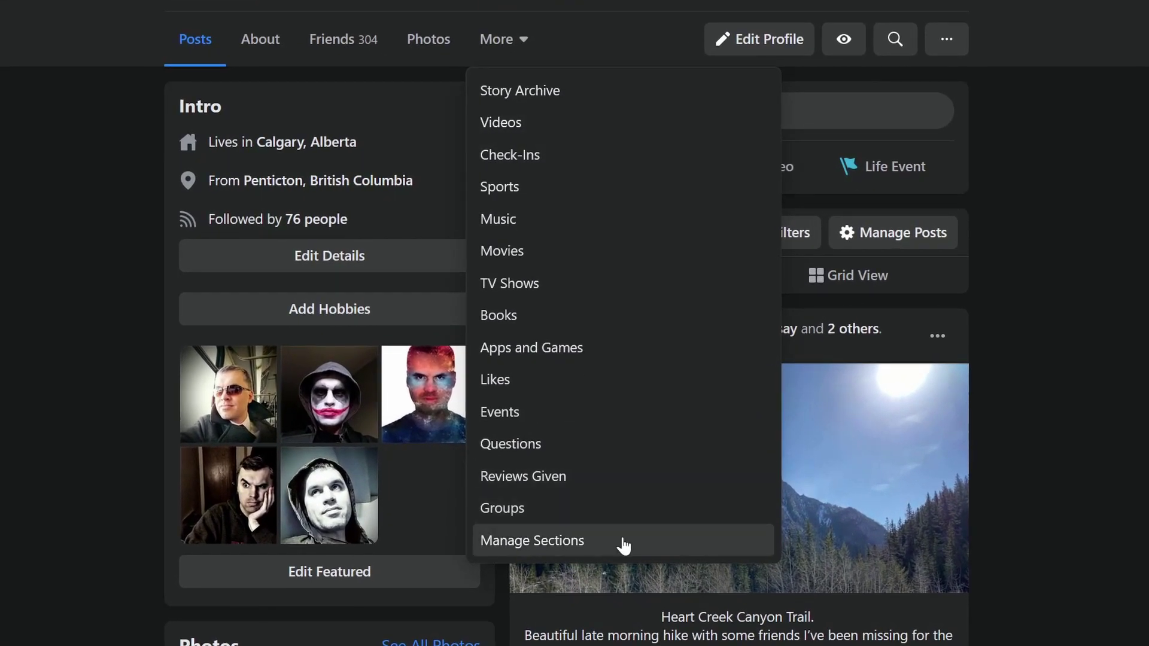
click(624, 541)
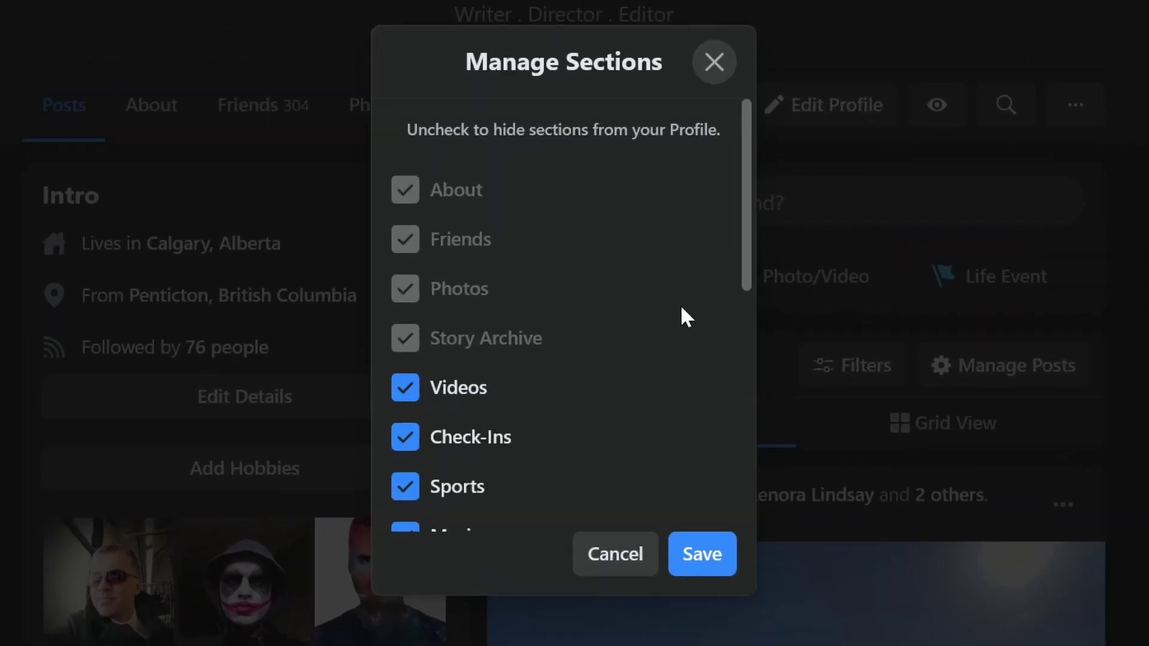
scroll(681, 328, down, 2)
scroll(682, 339, down, 2)
scroll(682, 339, down, 1)
scroll(683, 340, down, 1)
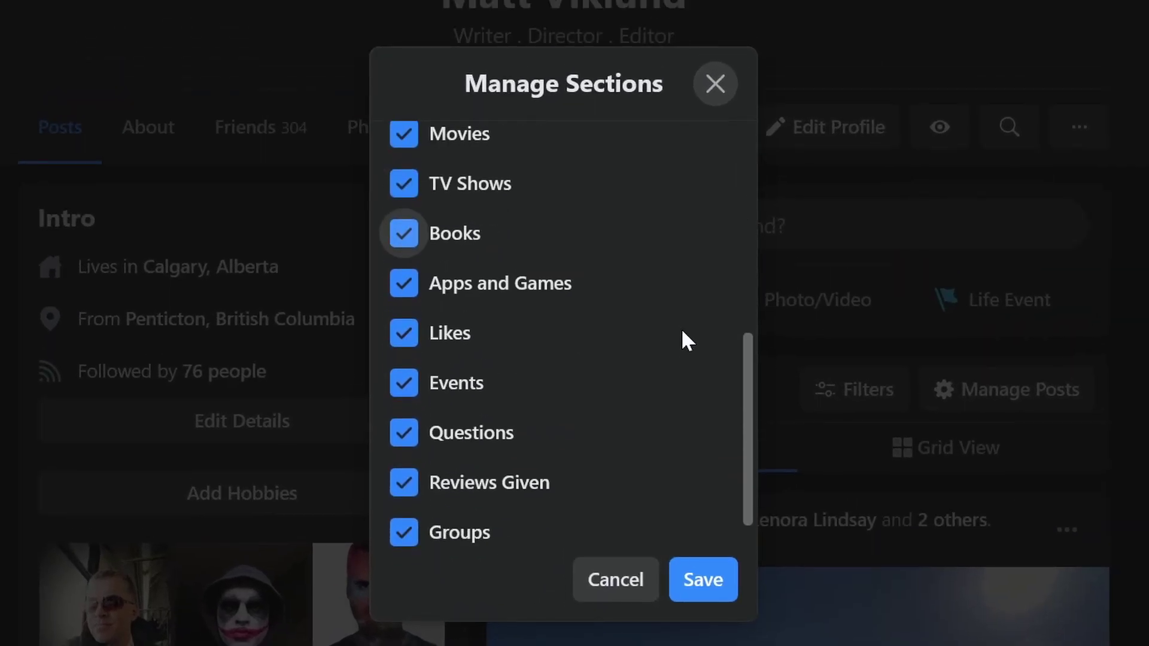
scroll(682, 339, down, 1)
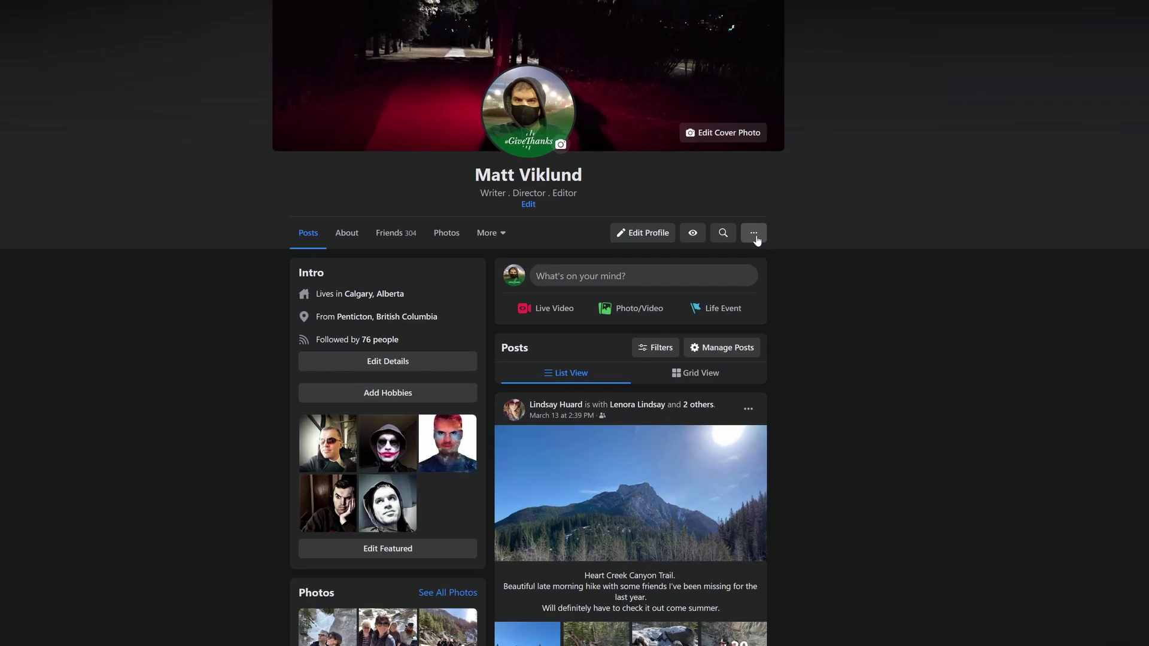
Open the Activity Log from the profile's extra options menu beside Edit Profile
click(757, 252)
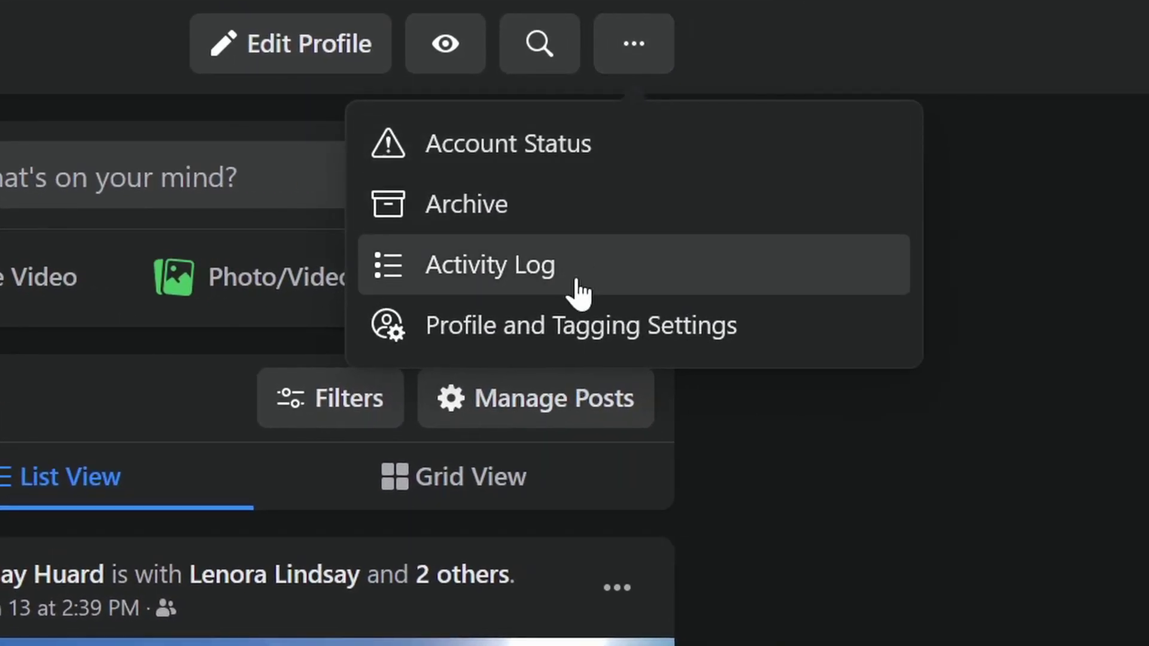
click(579, 281)
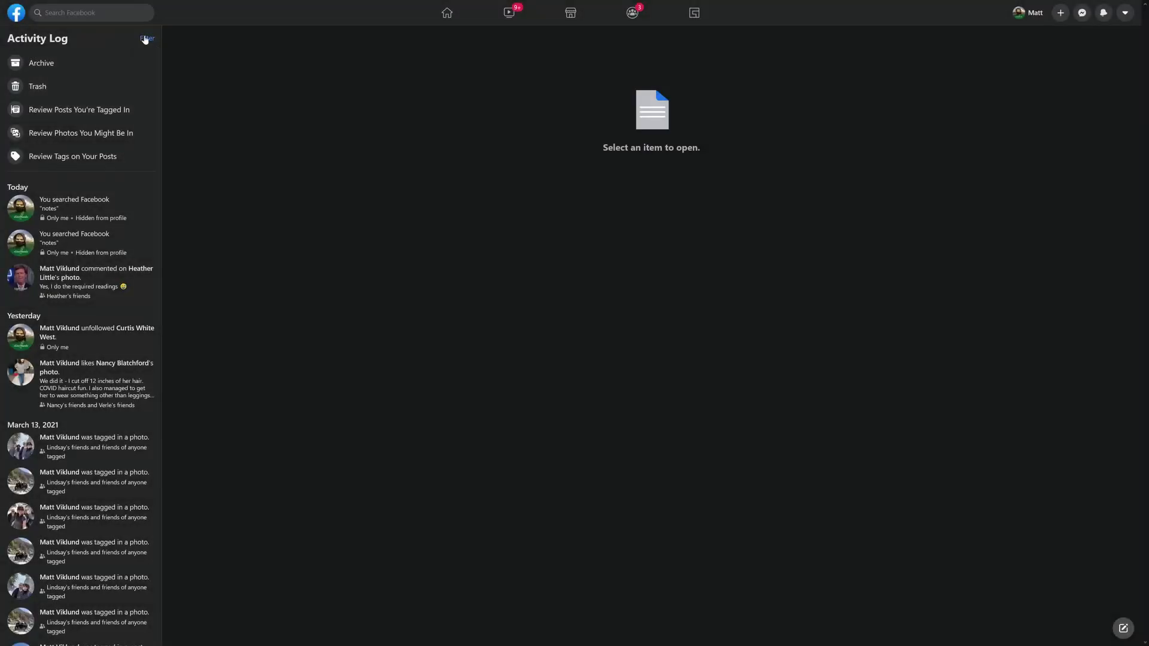
Filter the Activity Log to Notes and open the March 11, 2008 'Working in the Background' note
click(144, 39)
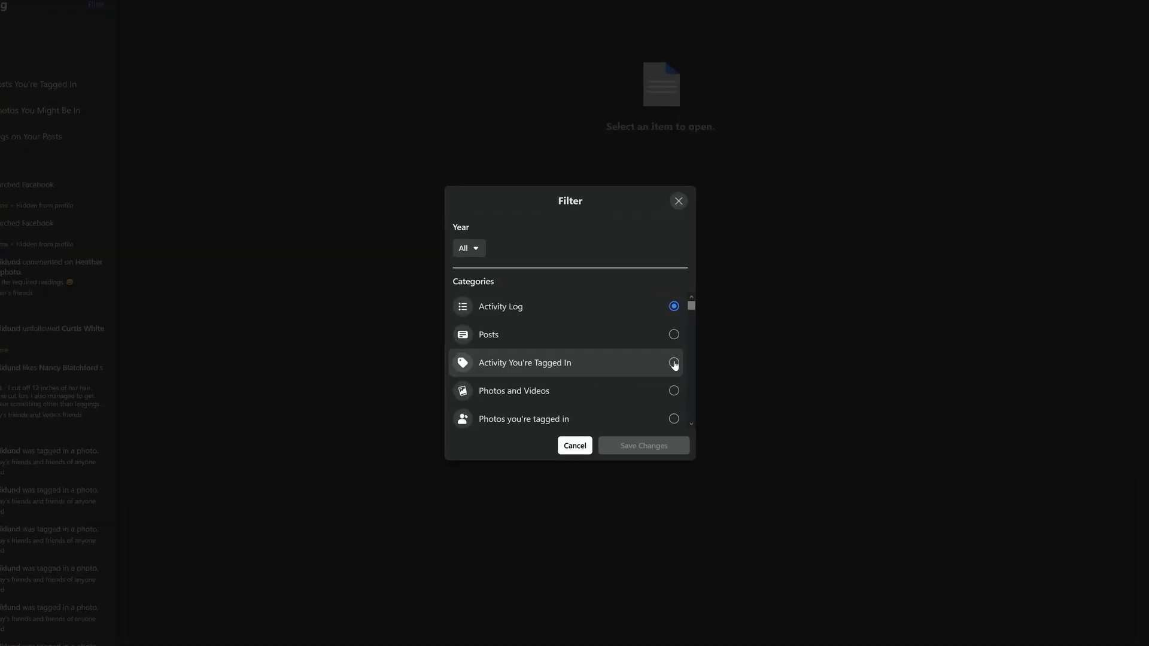
scroll(669, 334, down, 1)
scroll(672, 332, down, 2)
scroll(680, 334, down, 2)
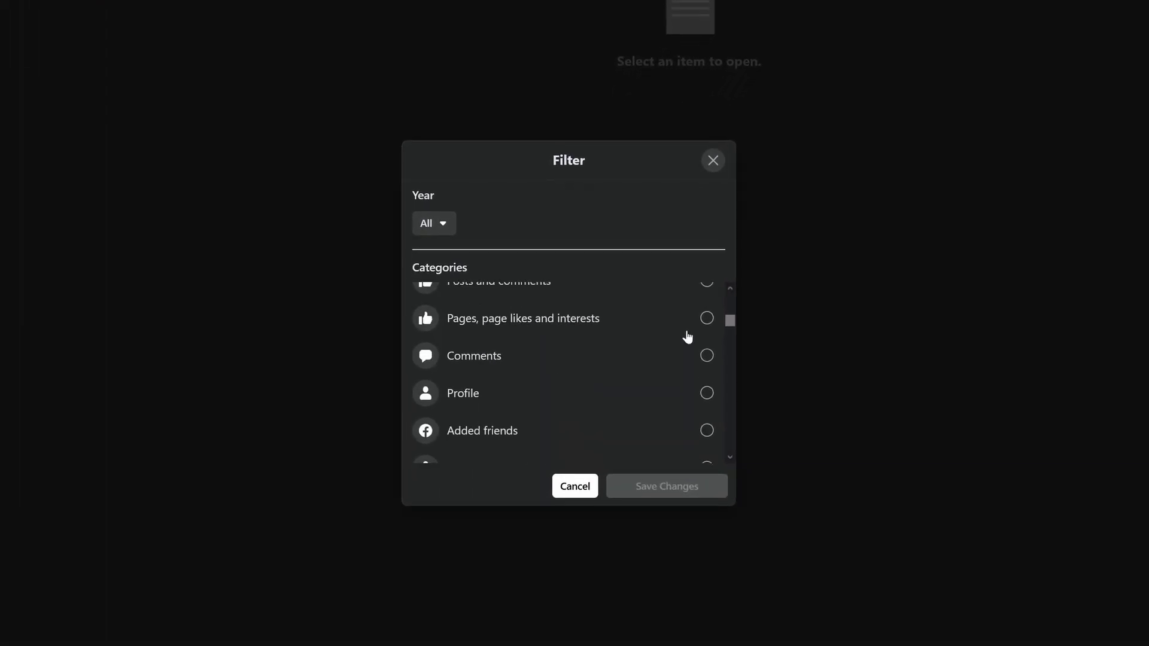
scroll(689, 336, down, 2)
scroll(696, 336, down, 2)
scroll(704, 338, down, 3)
scroll(712, 340, down, 2)
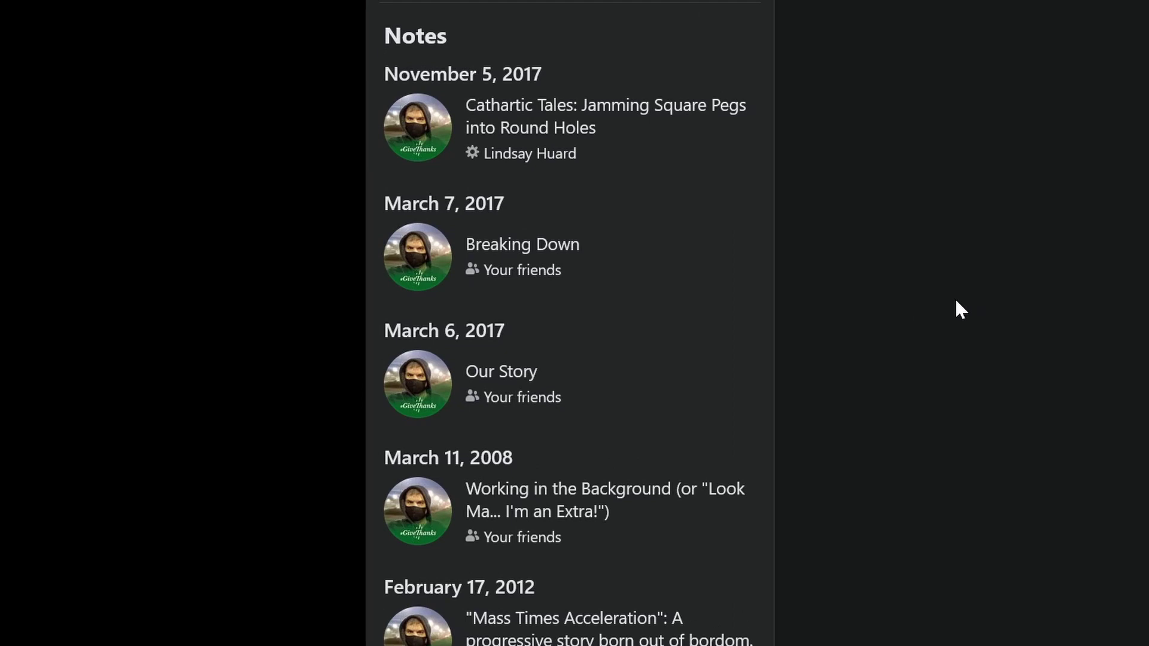
click(88, 378)
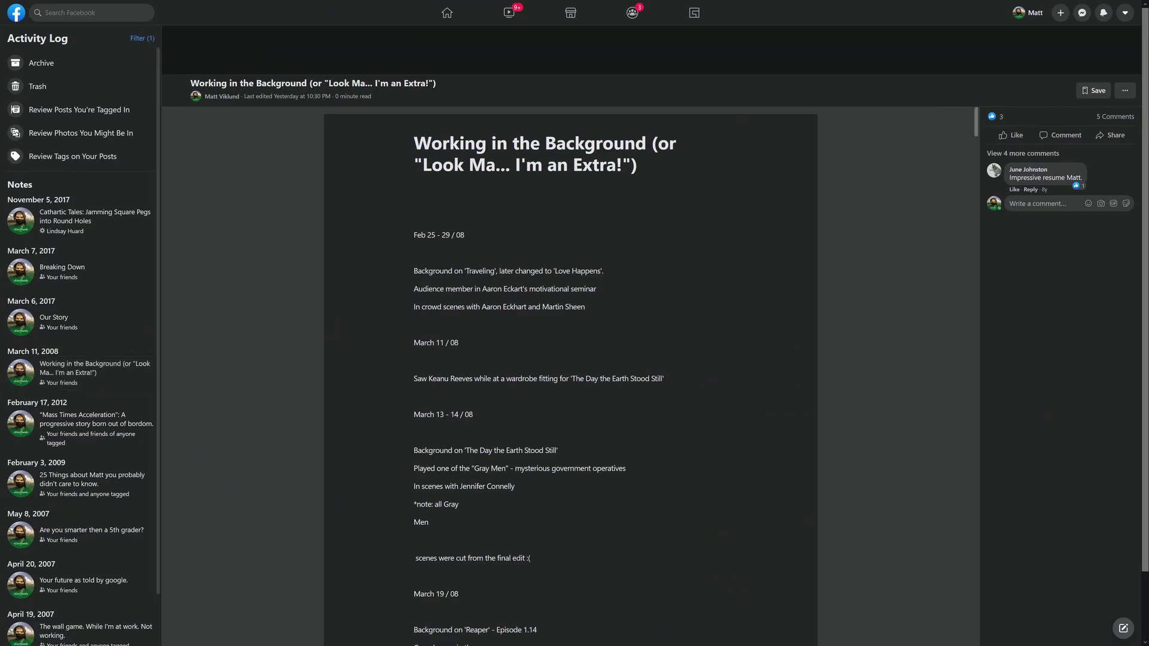
scroll(746, 333, down, 2)
scroll(747, 332, down, 2)
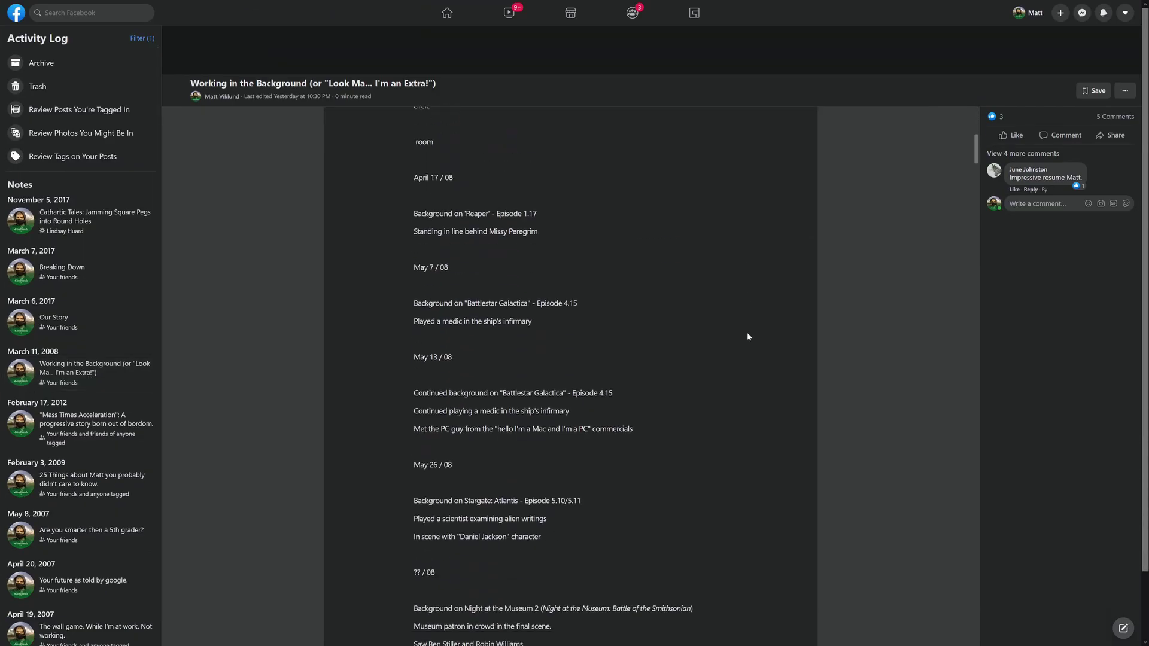
scroll(746, 332, down, 3)
scroll(747, 332, down, 2)
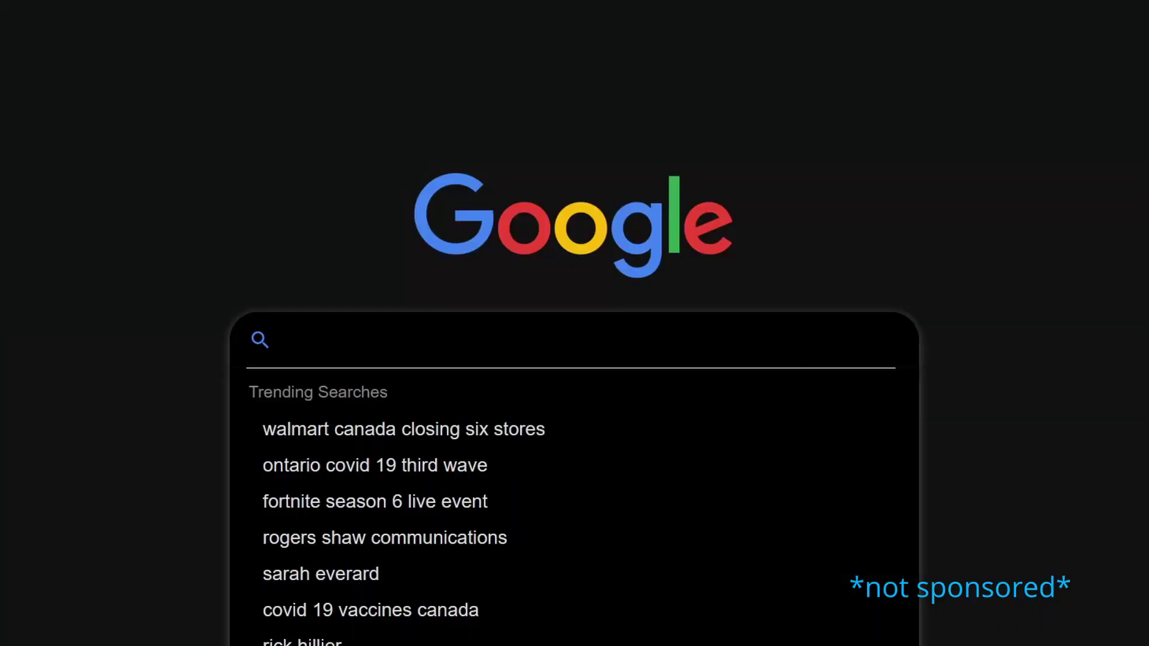
text(Free Wordpress Website)
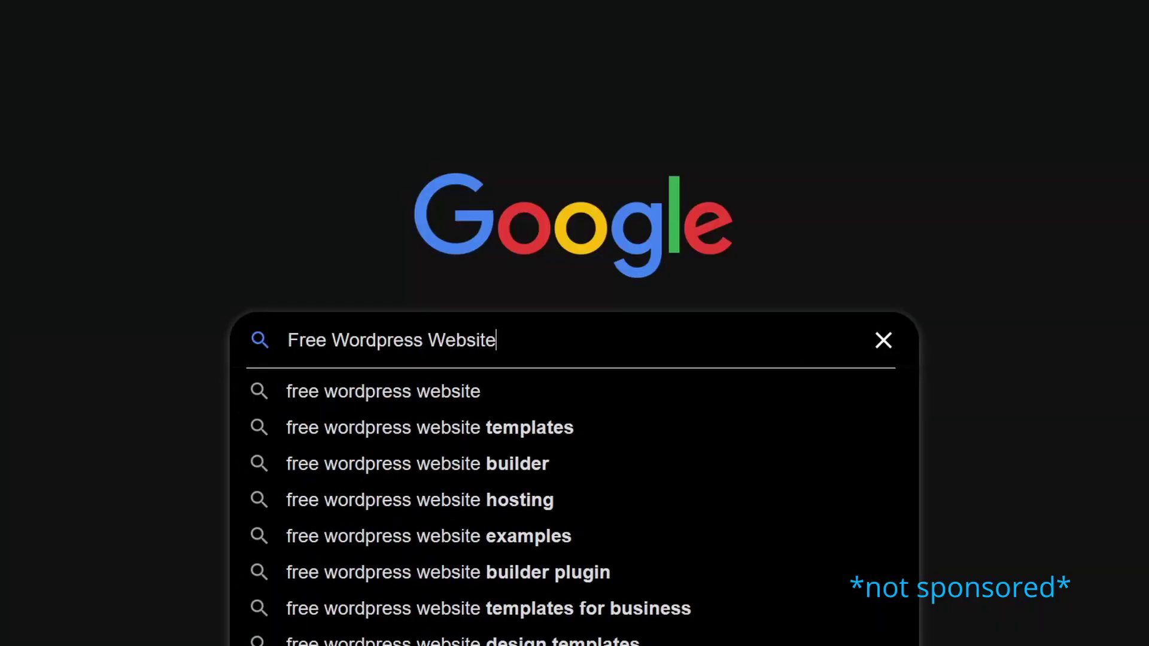